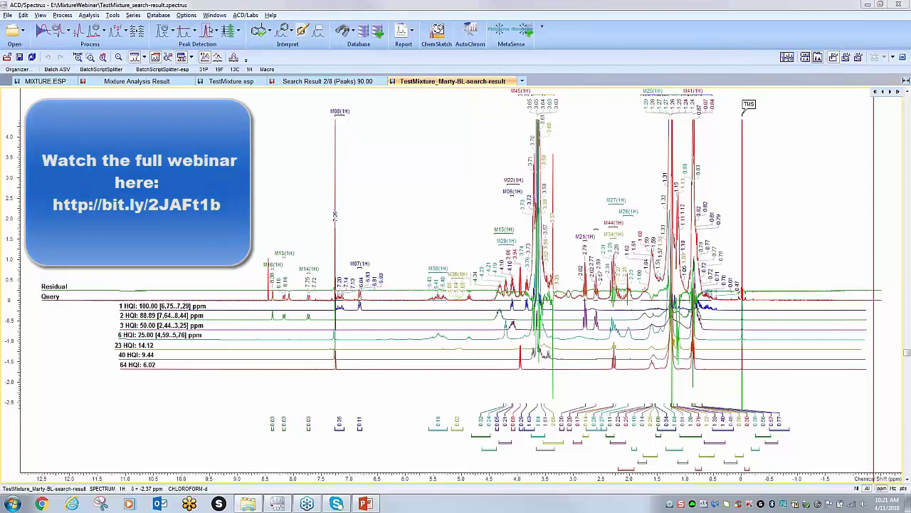
# - Close all open mixture-search documents with File > Close All
pyautogui.click(7, 14)
pyautogui.click(20, 106)
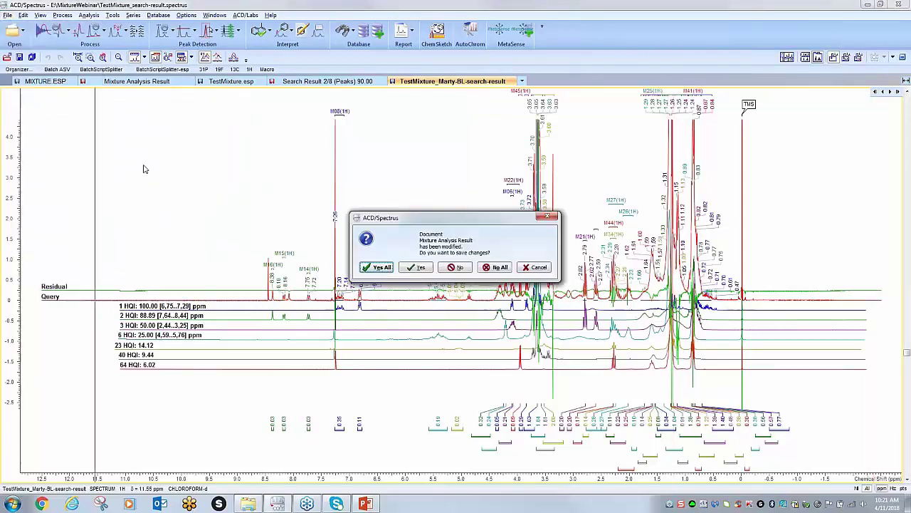
# - Discard changes to all documents and hide the Open Data and Projects panels
pyautogui.click(499, 268)
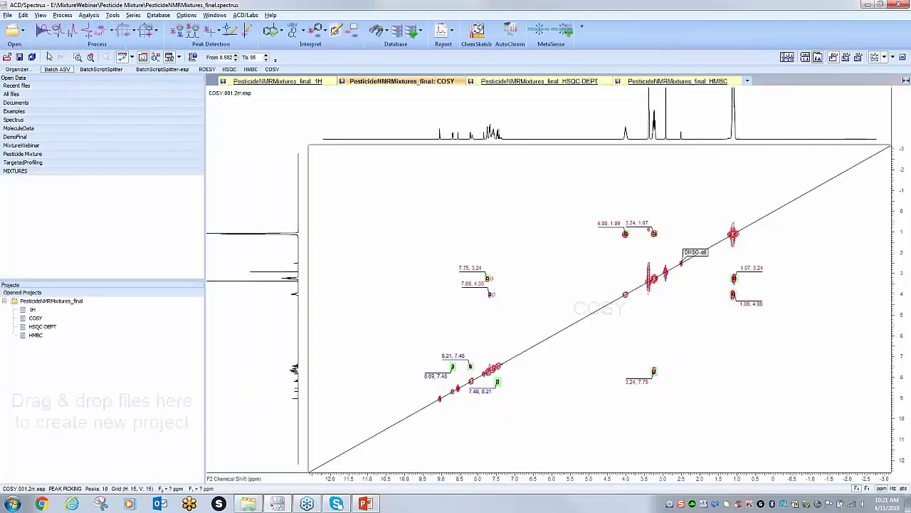
pyautogui.click(200, 79)
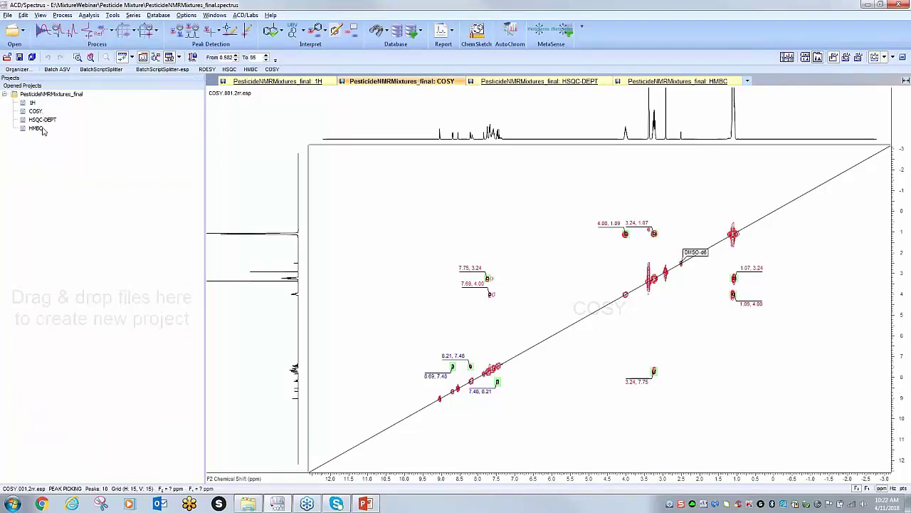
pyautogui.click(201, 79)
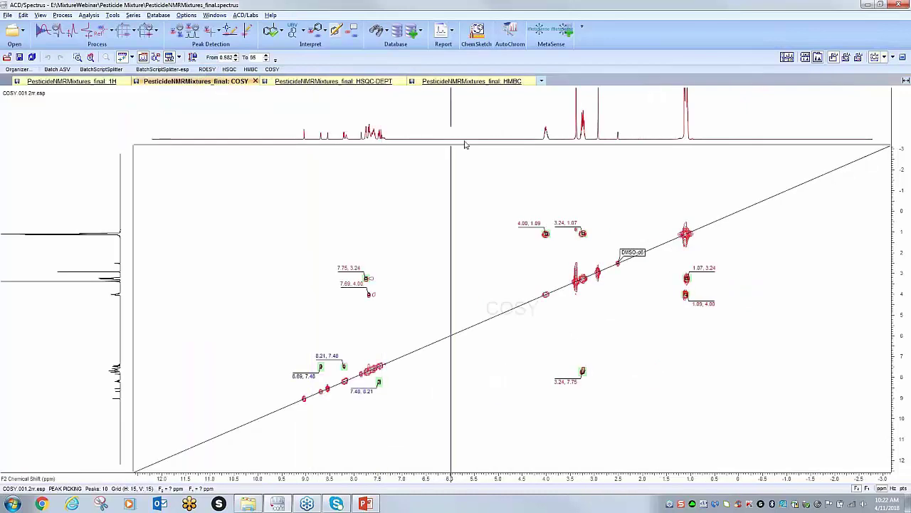
# - Turn on the crosshair over the COSY plot
pyautogui.click(7, 15)
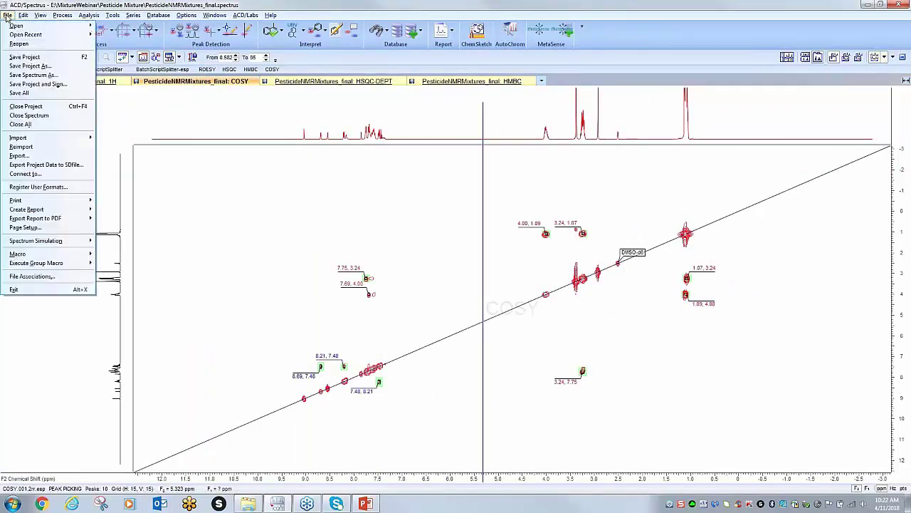
pyautogui.moveTo(40, 15)
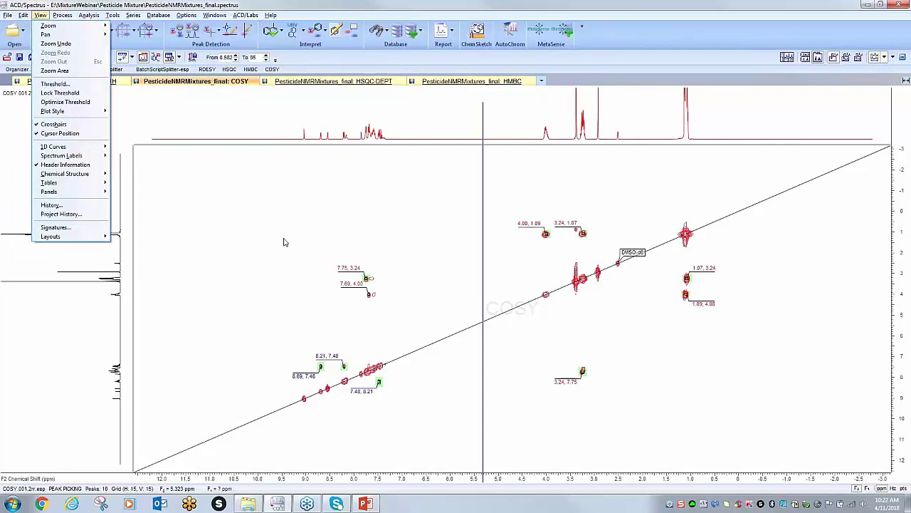
pyautogui.click(515, 207)
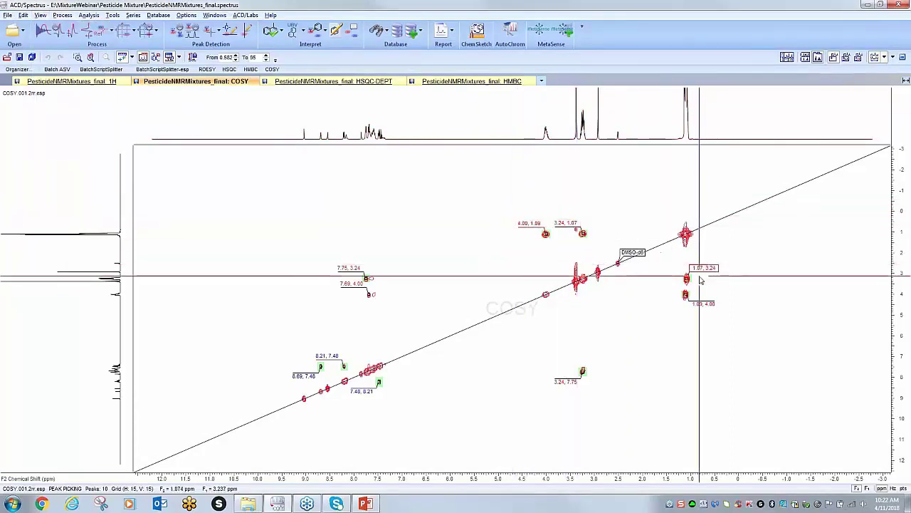
pyautogui.click(7, 15)
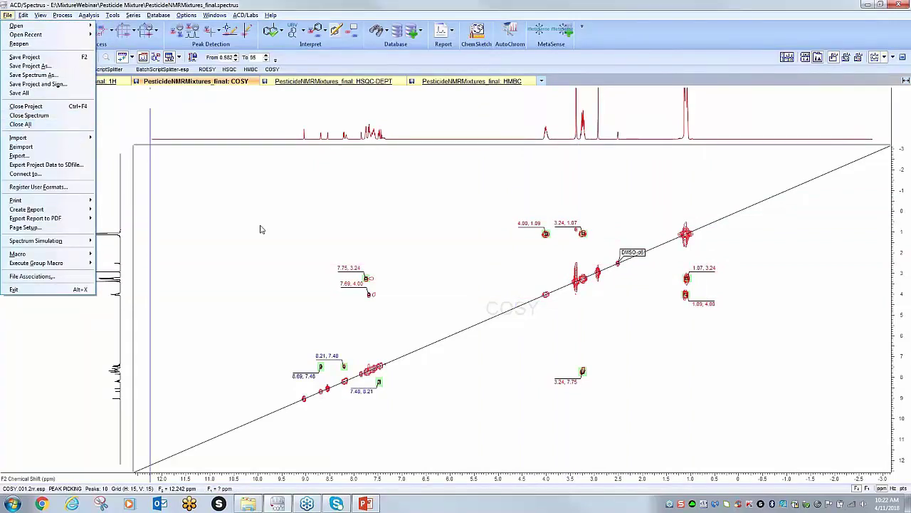
pyautogui.click(335, 247)
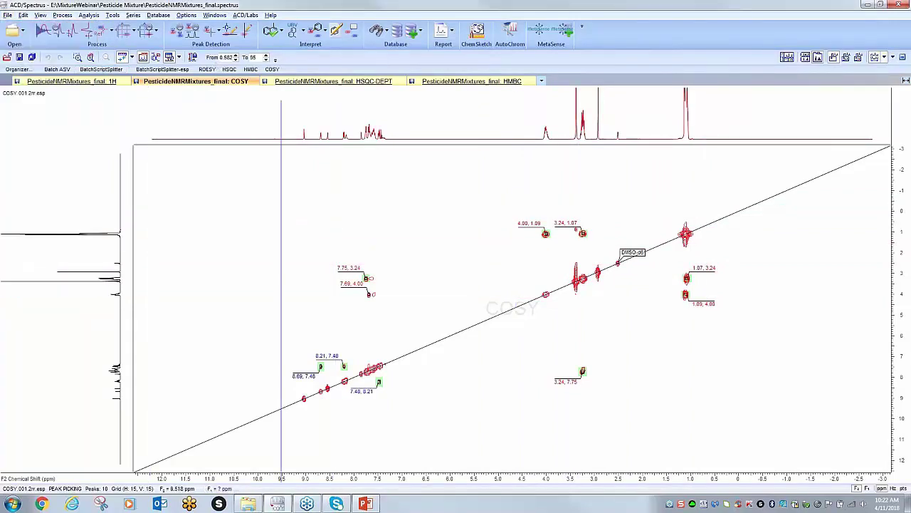
# - Step through the 1H, HSQC-DEPT and HMBC spectra, then start closing the project
pyautogui.click(92, 83)
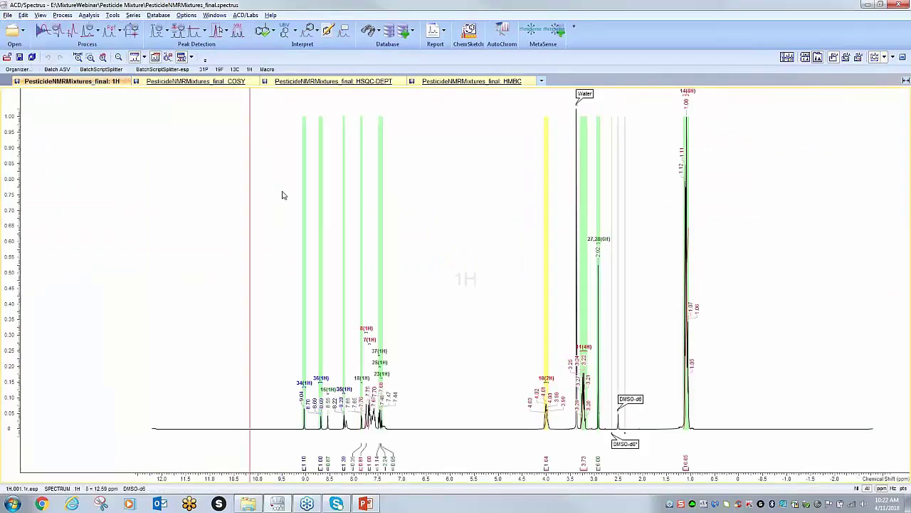
pyautogui.click(377, 82)
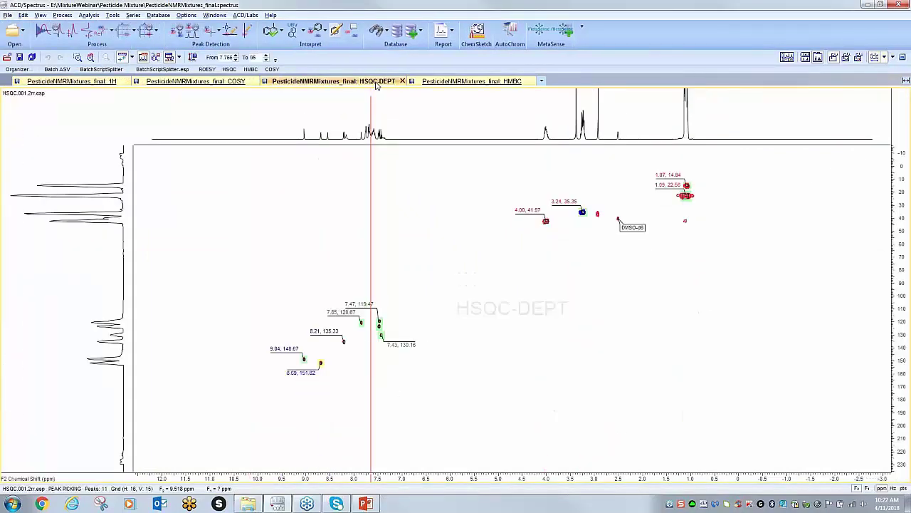
pyautogui.click(446, 82)
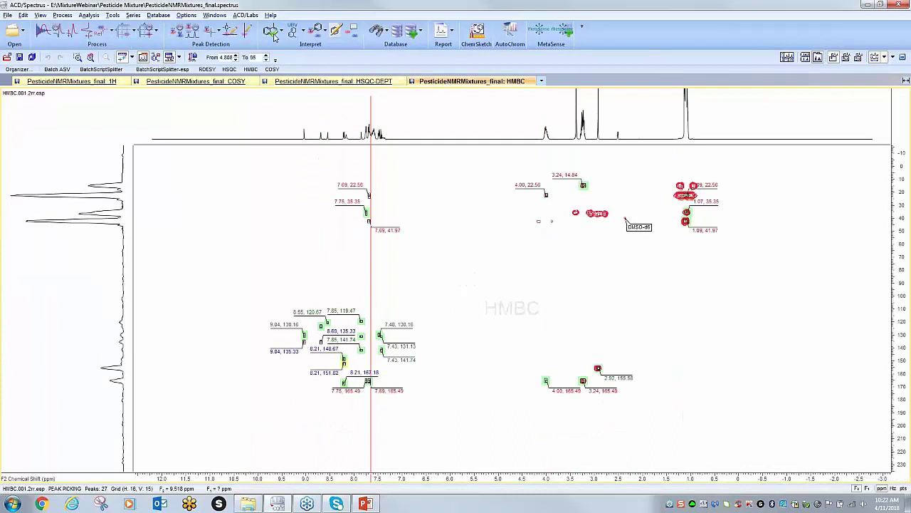
pyautogui.click(9, 15)
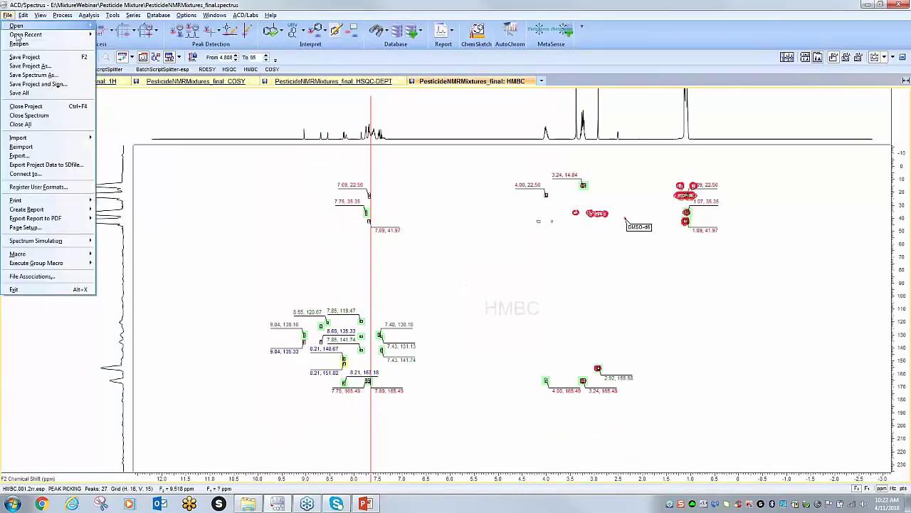
# - Close the finished project, hide the organizer, and show the NO-Comps project's HSQC-DEPT spectrum
pyautogui.click(36, 124)
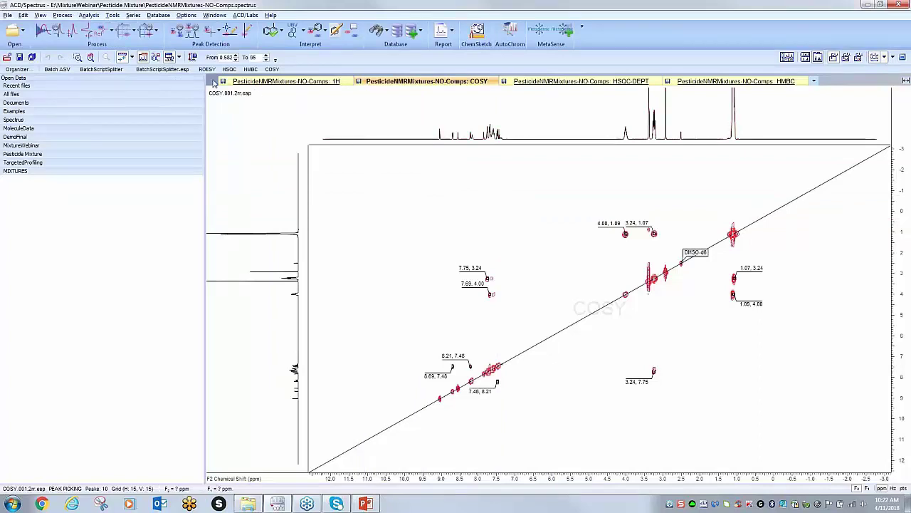
pyautogui.click(202, 79)
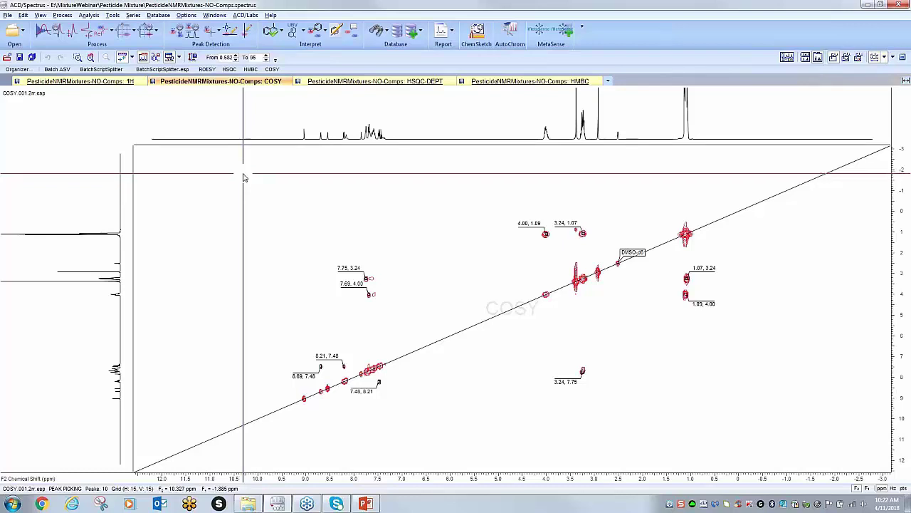
pyautogui.click(360, 83)
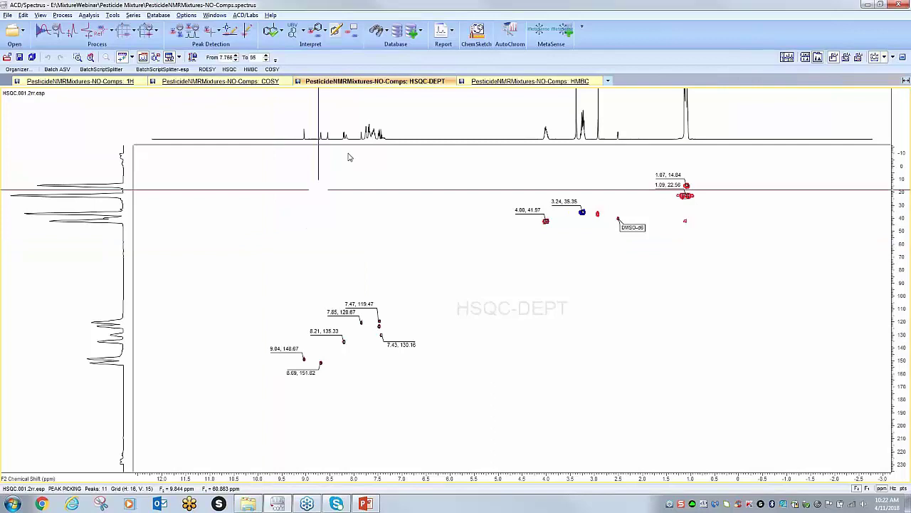
# - Check only pest-1D in the database list, unchecking Lubricants, Heteroatoms and Alkoxylates
pyautogui.click(386, 31)
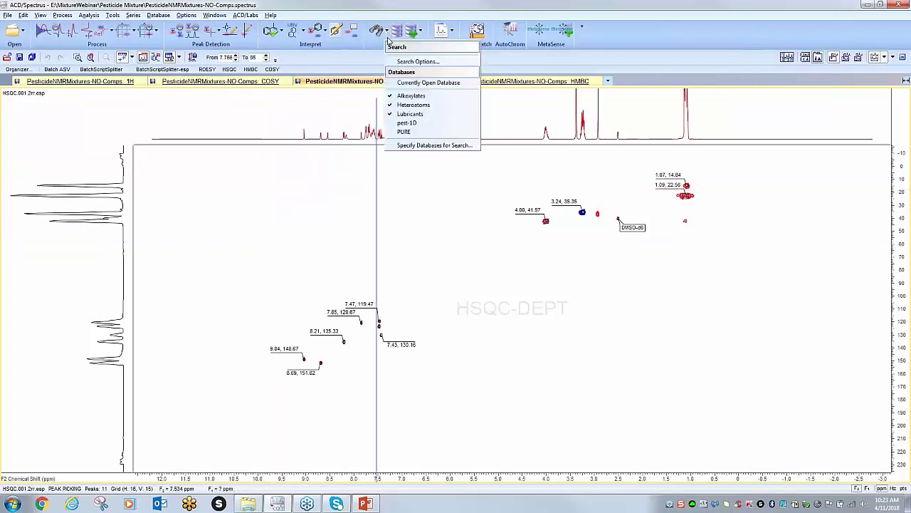
pyautogui.click(409, 122)
pyautogui.click(409, 114)
pyautogui.click(411, 105)
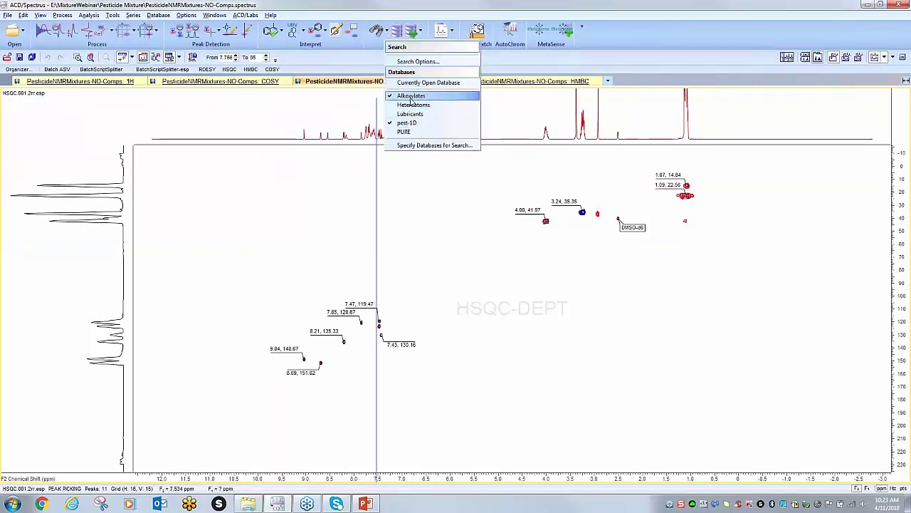
pyautogui.click(411, 96)
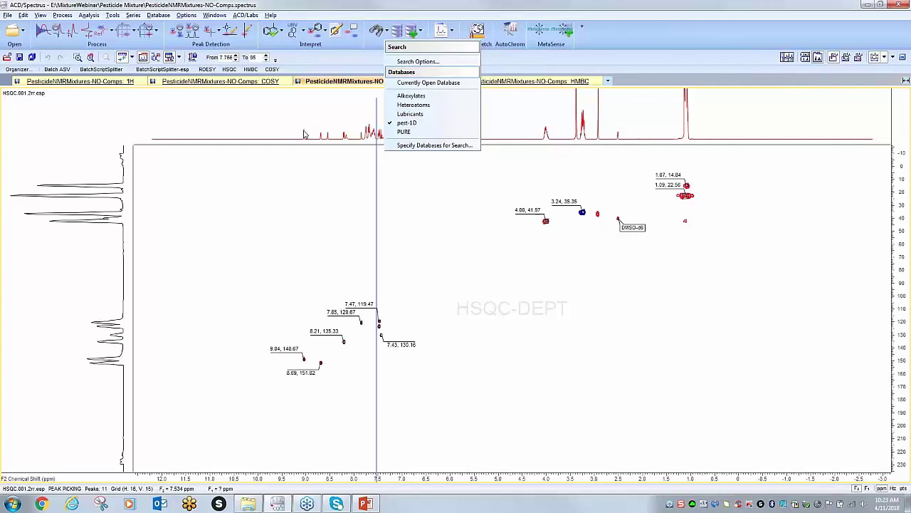
pyautogui.click(326, 58)
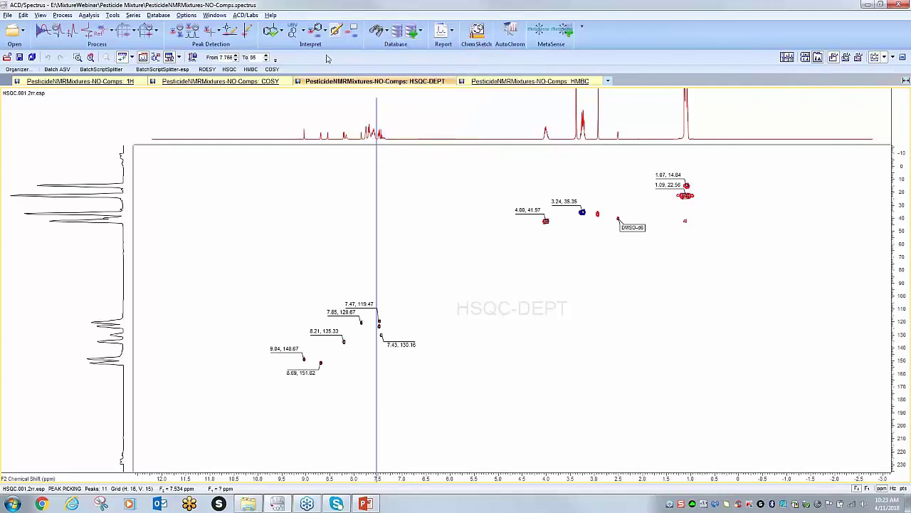
# - Search pest-1D with the HSQC-DEPT peaks and drag the comparison legend left, off the cross-peaks
pyautogui.click(378, 31)
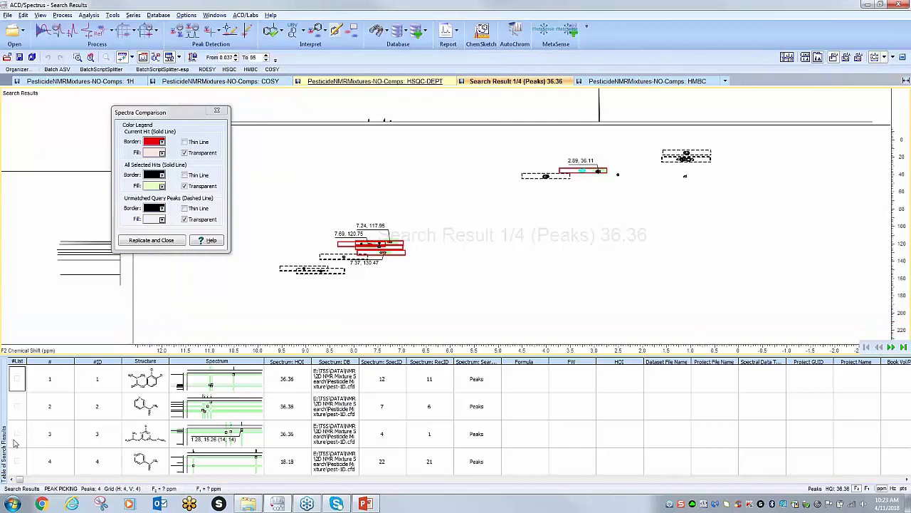
pyautogui.click(146, 112)
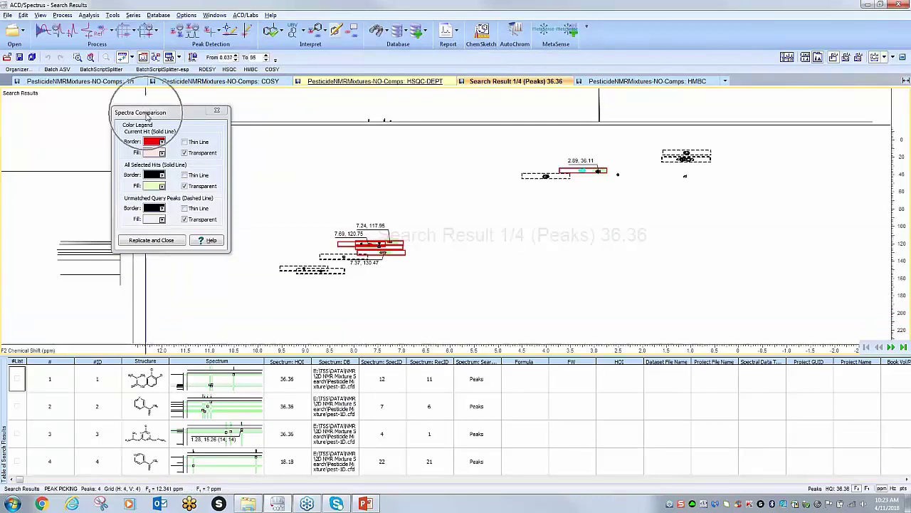
pyautogui.moveTo(148, 115); pyautogui.dragTo(115, 112)
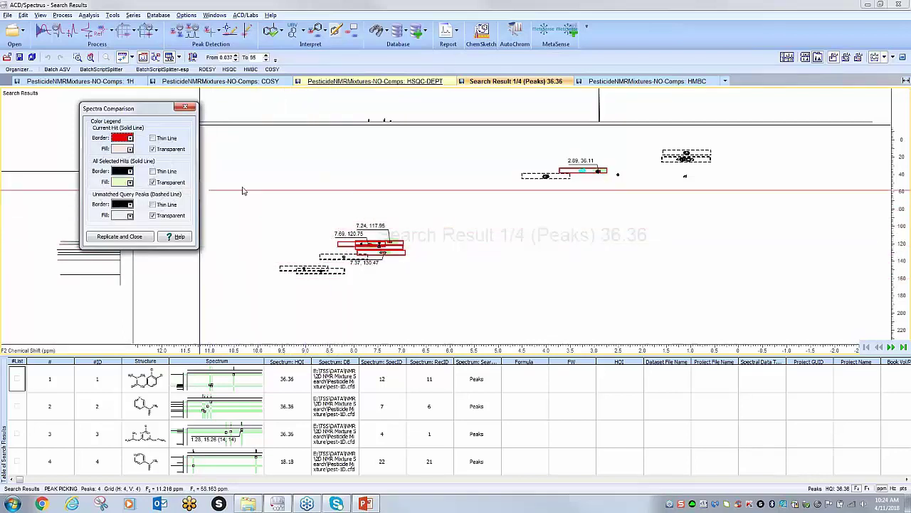
# - Inspect hit 1's aromatic cross-peaks, accept hits 1 and 2, and zoom into the aliphatic region
pyautogui.moveTo(324, 223); pyautogui.dragTo(425, 277)
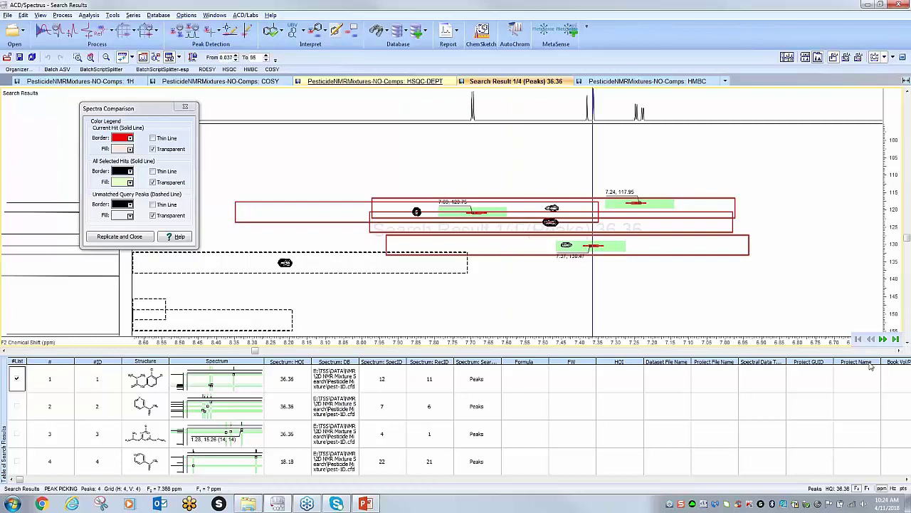
pyautogui.press('Escape')
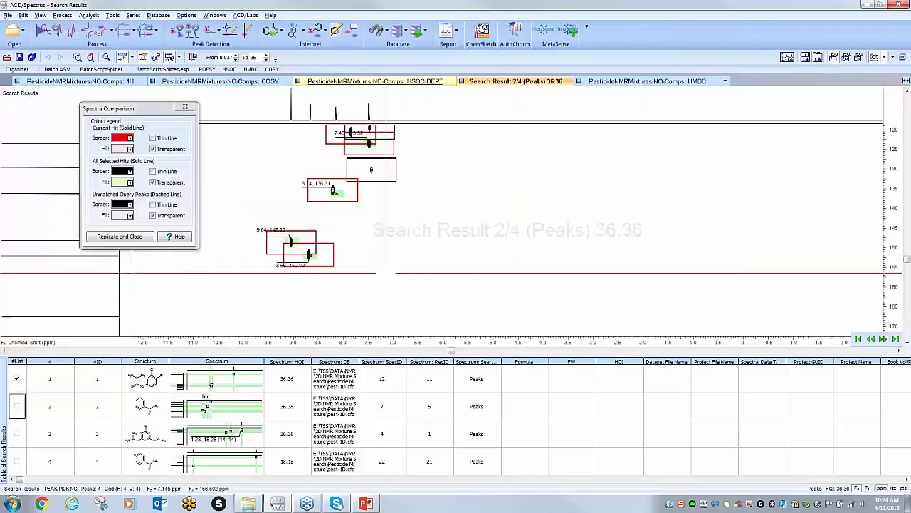
pyautogui.click(398, 183)
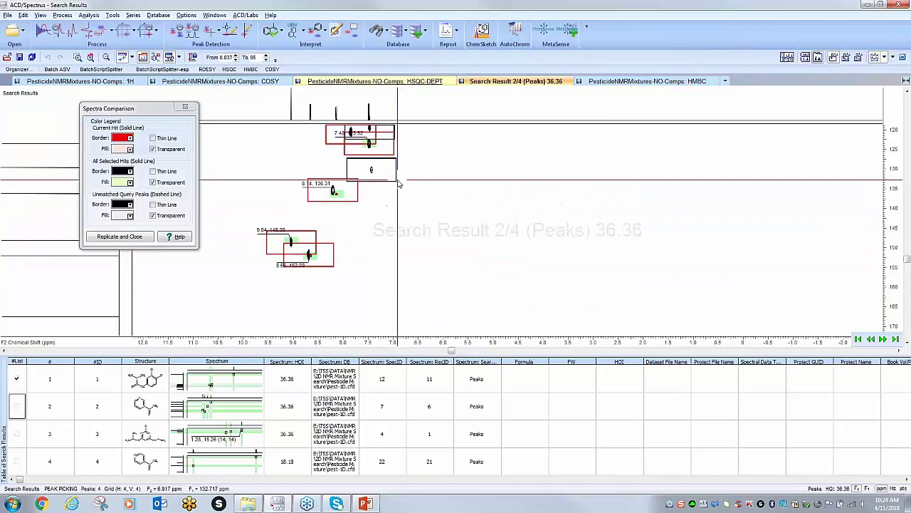
pyautogui.click(390, 137)
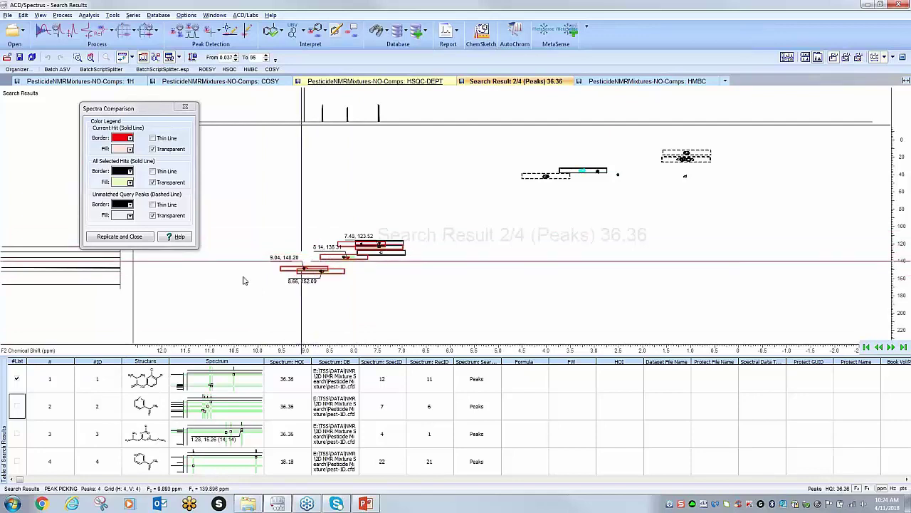
pyautogui.click(17, 406)
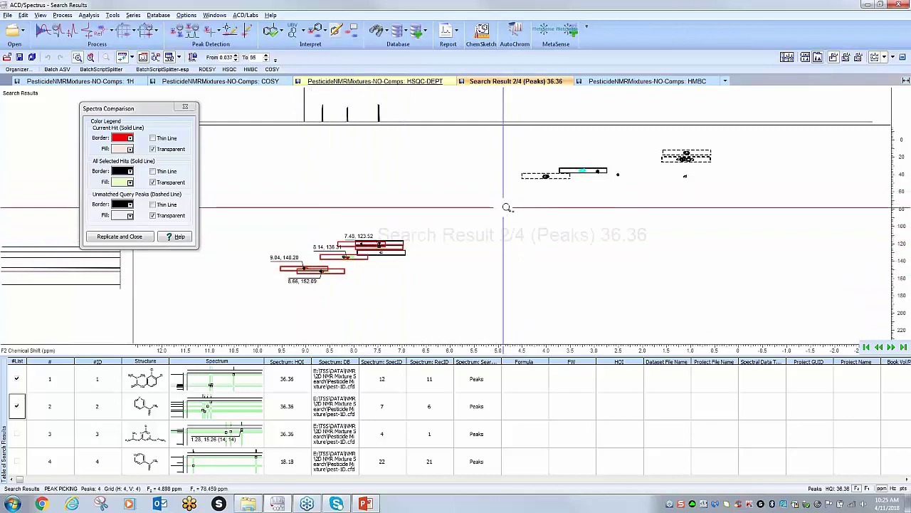
pyautogui.moveTo(503, 208); pyautogui.dragTo(760, 138)
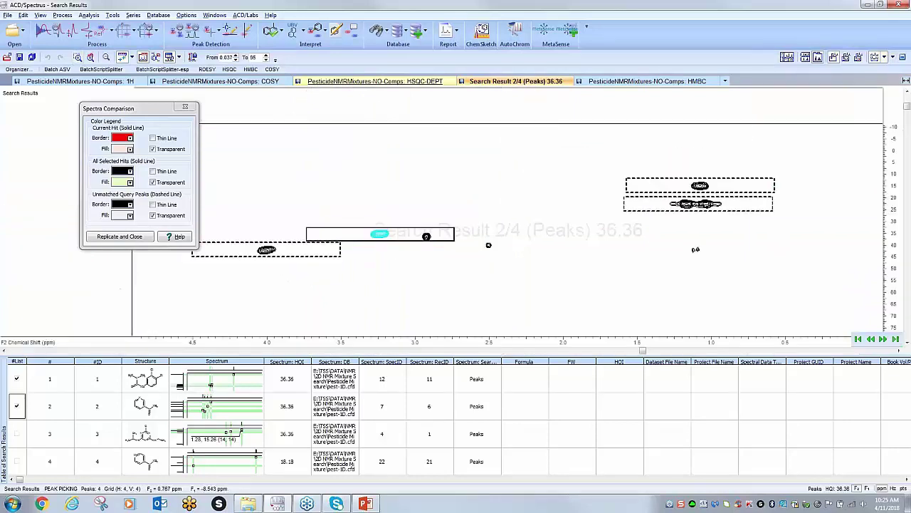
# - Accept hit 3, then view hit 4 (HQI 18.18) at full range without accepting it
pyautogui.click(882, 339)
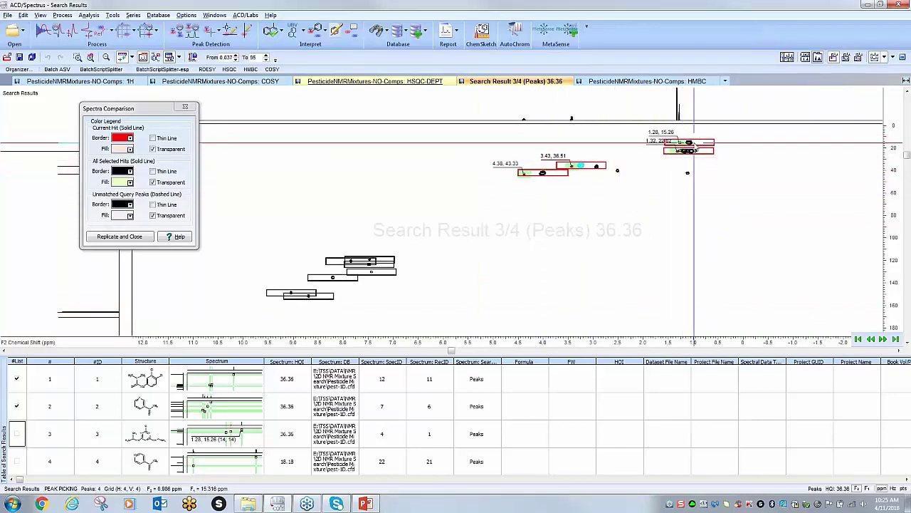
pyautogui.click(19, 435)
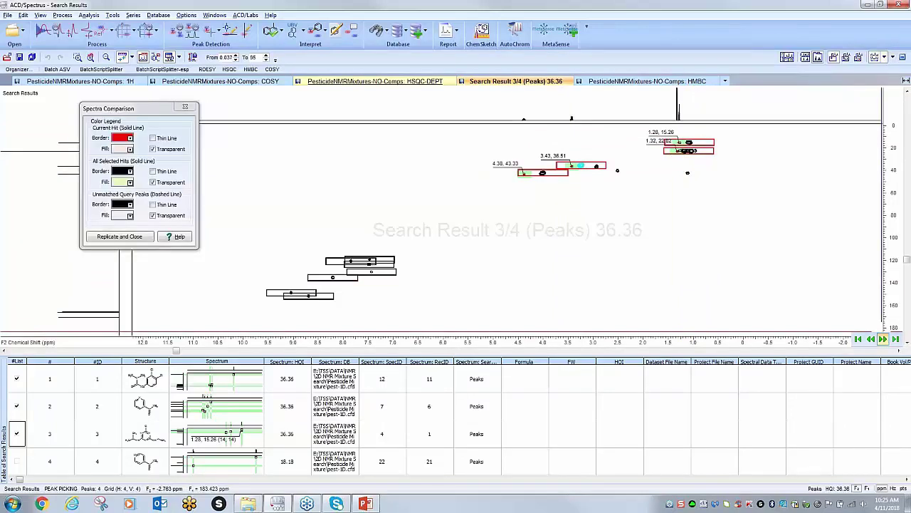
pyautogui.click(883, 339)
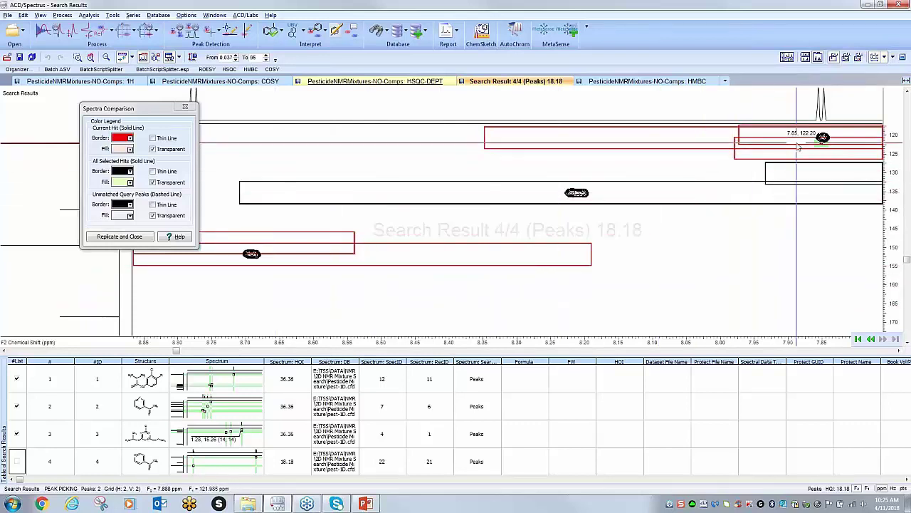
pyautogui.click(106, 58)
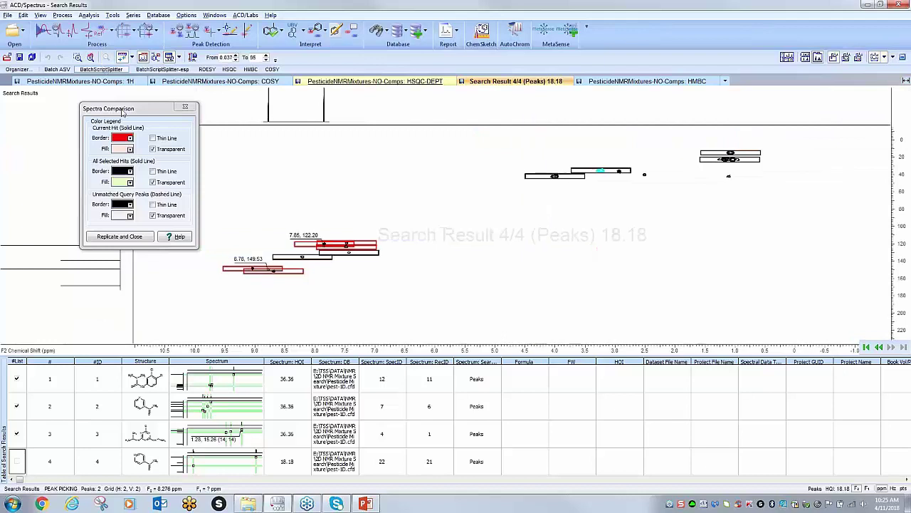
# - Replicate the accepted hits as components and float the Table of Components over the spectrum
pyautogui.click(129, 237)
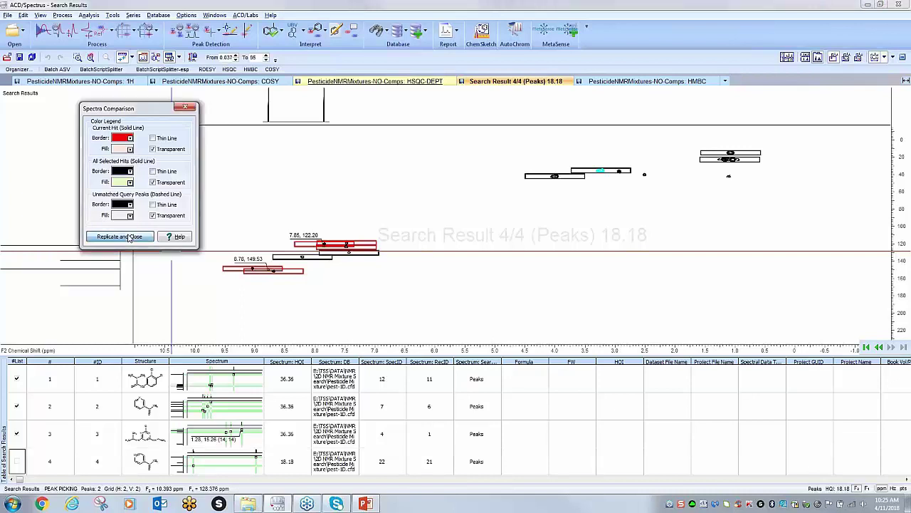
pyautogui.click(129, 237)
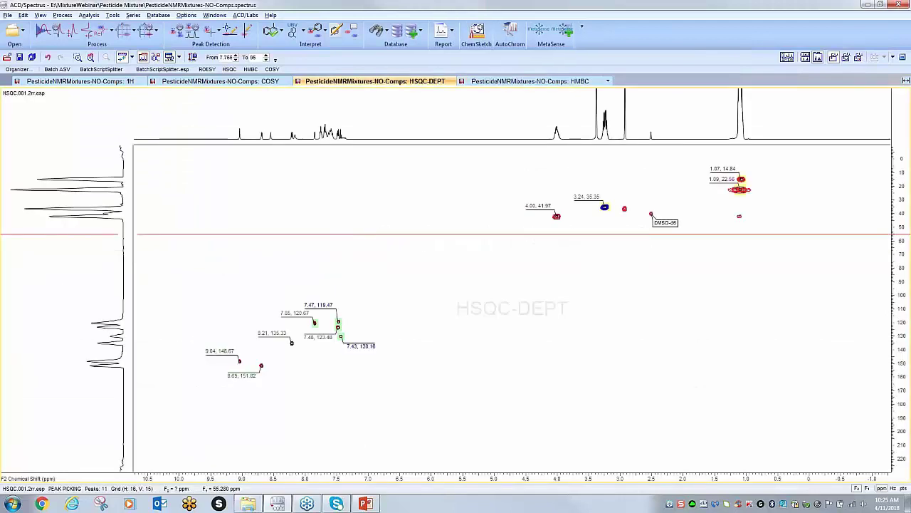
pyautogui.click(179, 57)
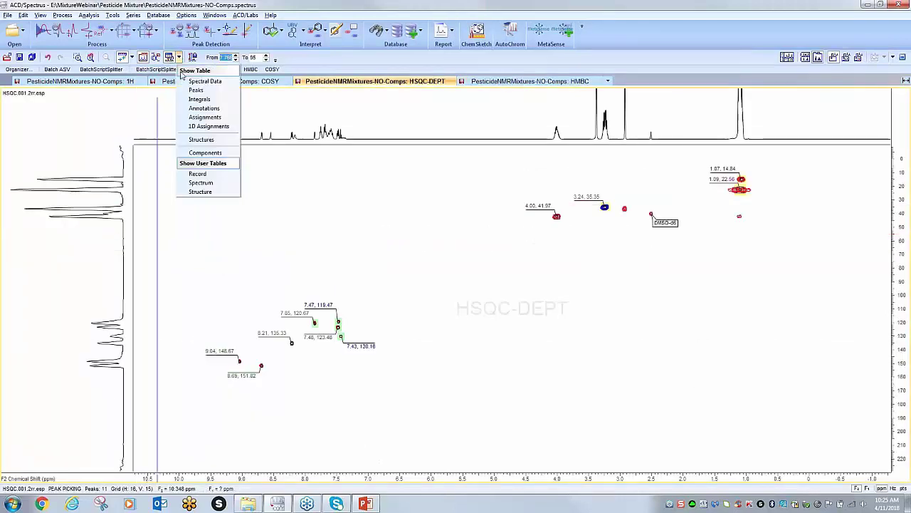
pyautogui.click(205, 152)
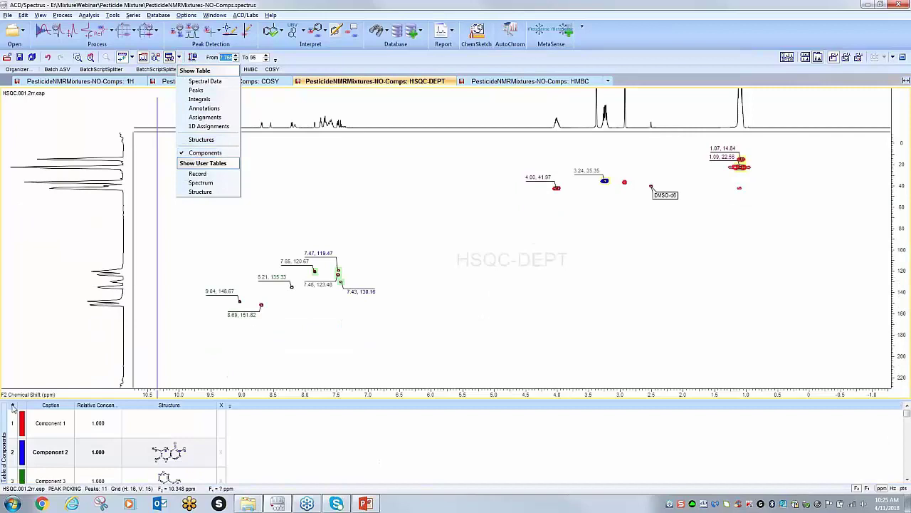
pyautogui.moveTo(4, 442); pyautogui.dragTo(15, 203)
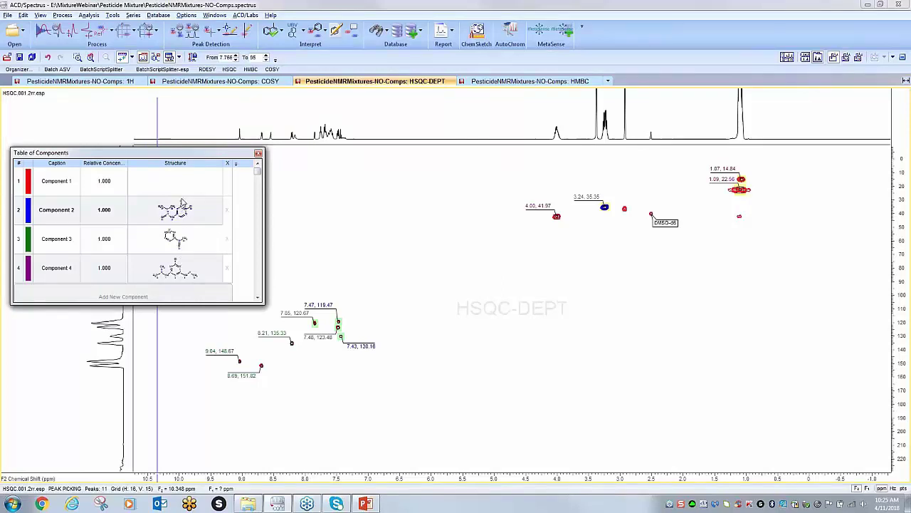
# - Highlight the cross-peaks of Components 3 and 4 from the table
pyautogui.click(158, 245)
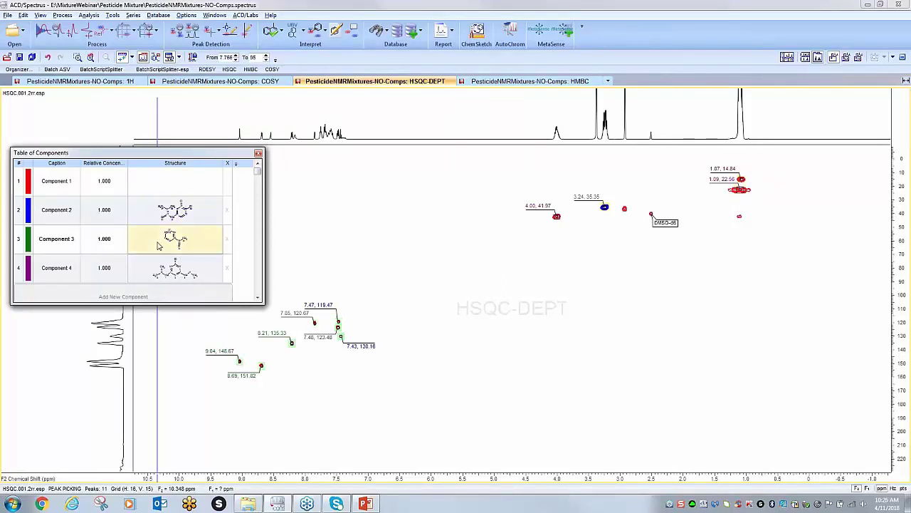
pyautogui.click(171, 275)
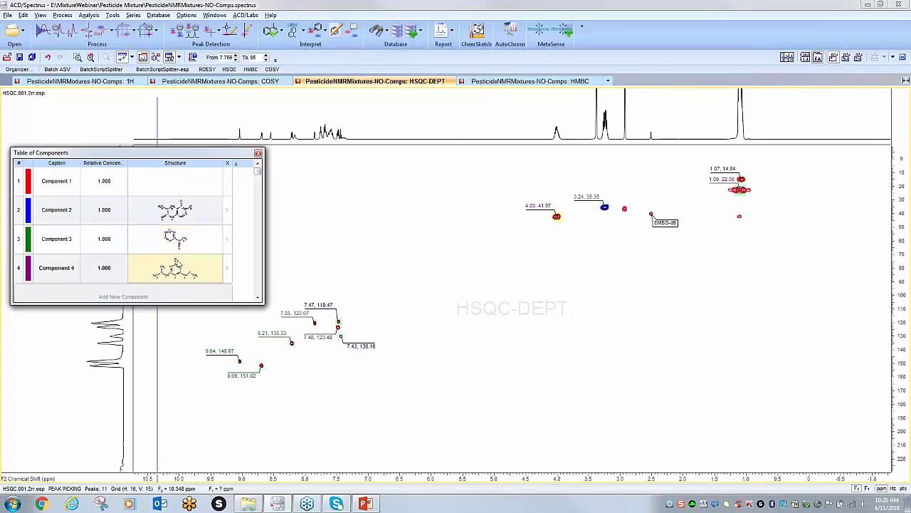
pyautogui.click(176, 241)
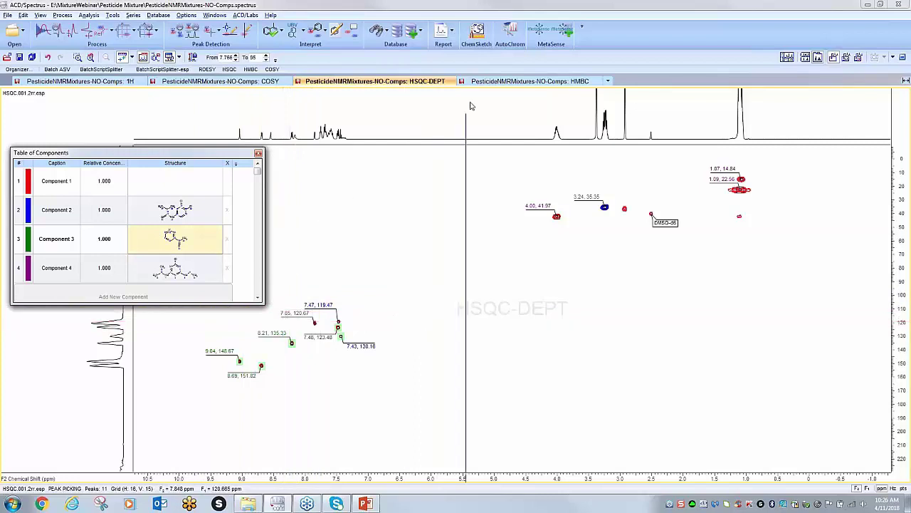
# - Check the component colors on the HMBC spectrum, then display the COSY spectrum
pyautogui.click(489, 82)
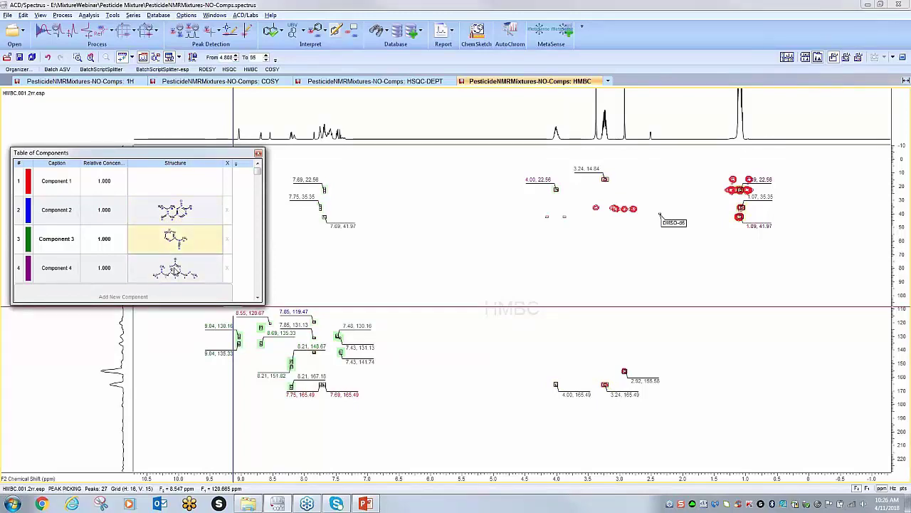
pyautogui.click(173, 84)
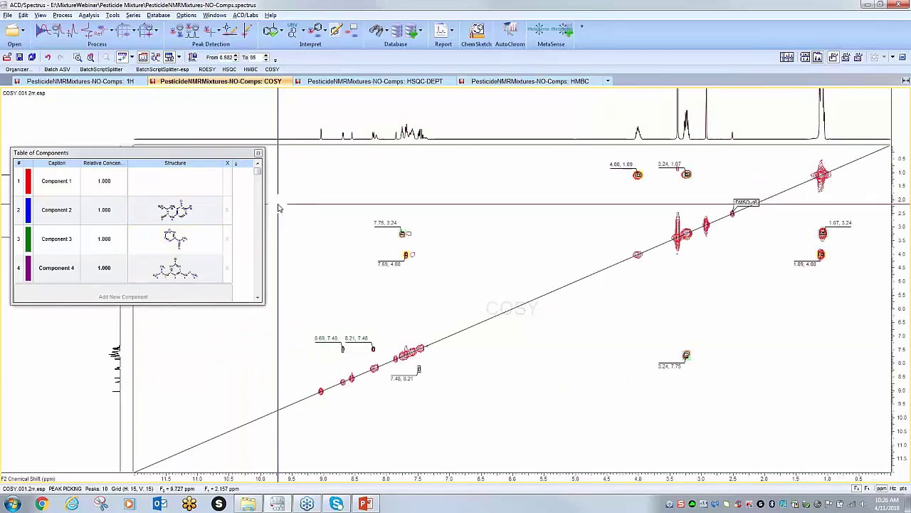